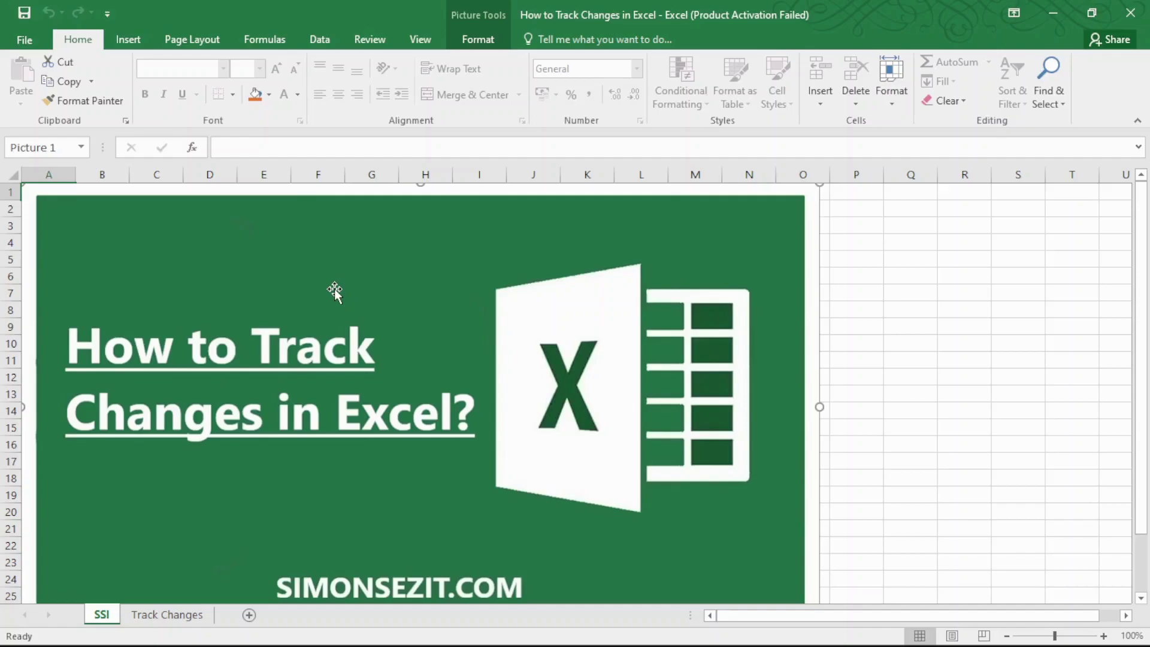
# On the Track Changes sheet, enable 'Track changes while editing' in Highlight Changes and apply it.
pyautogui.click(174, 613)
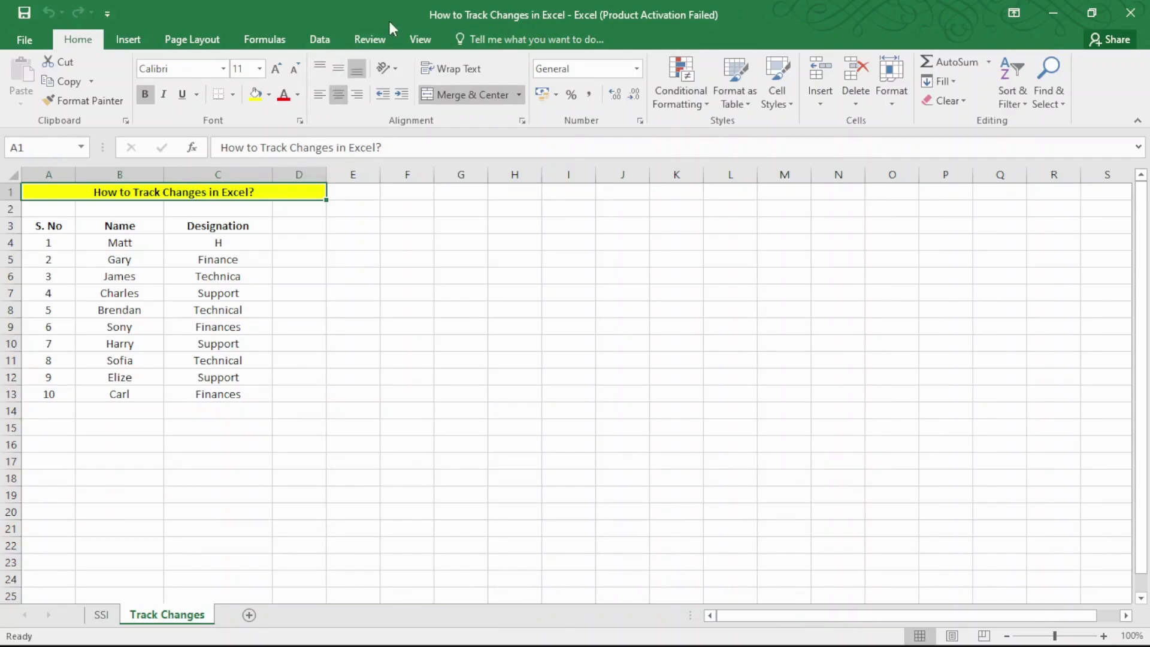
pyautogui.click(384, 42)
pyautogui.click(712, 101)
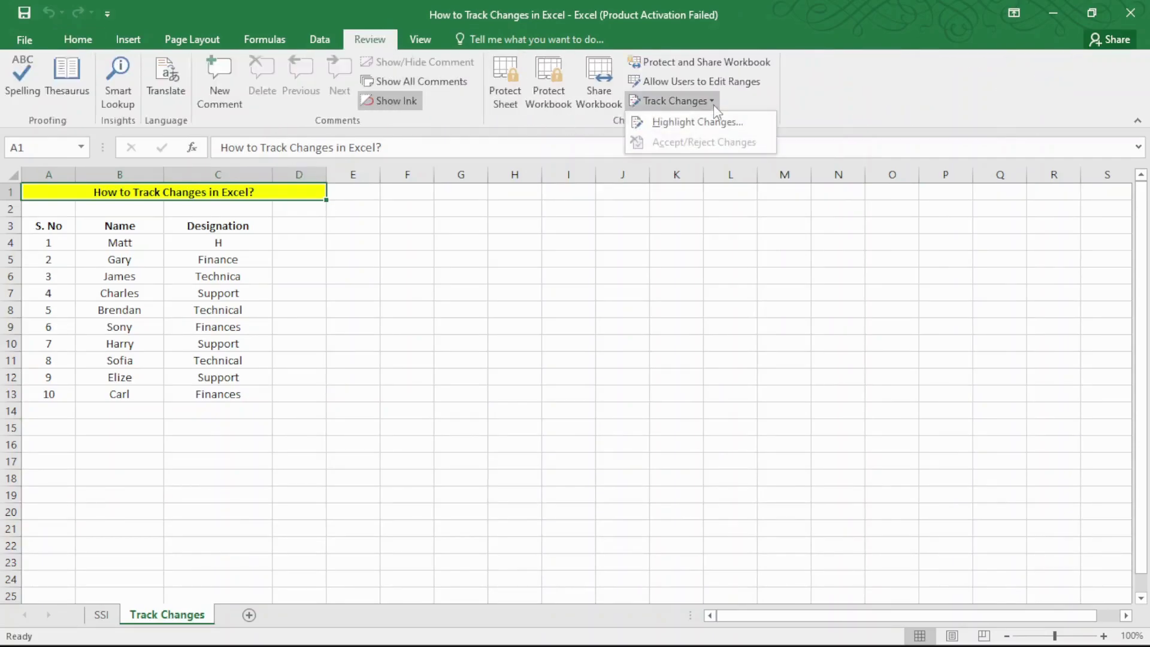
pyautogui.click(719, 122)
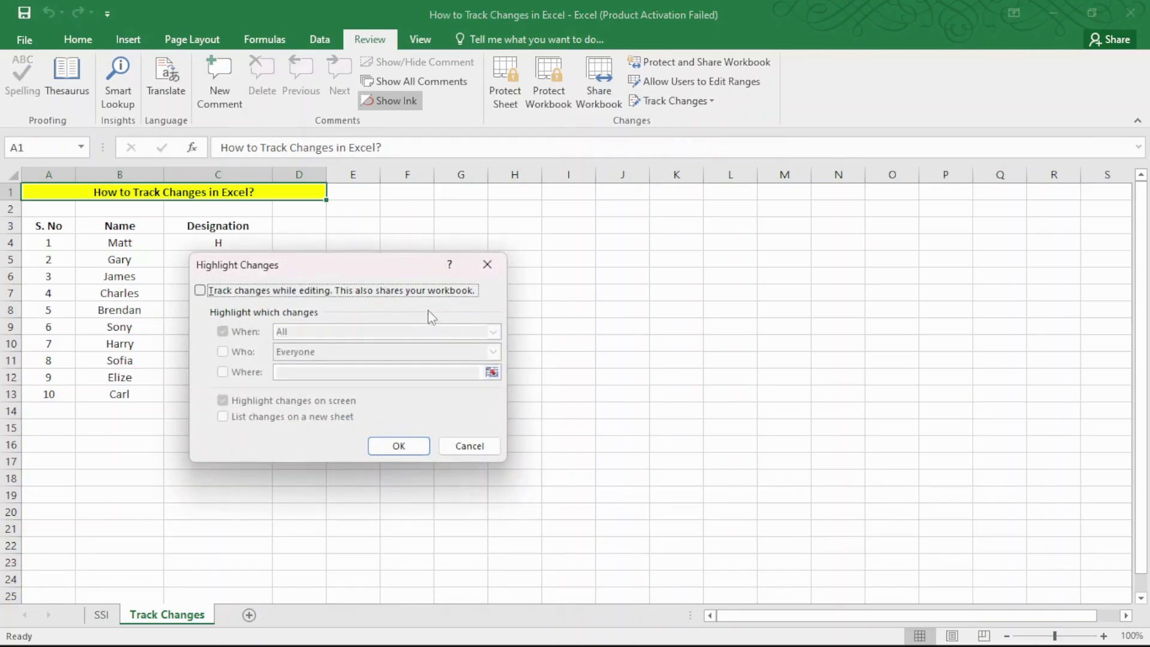
pyautogui.click(340, 298)
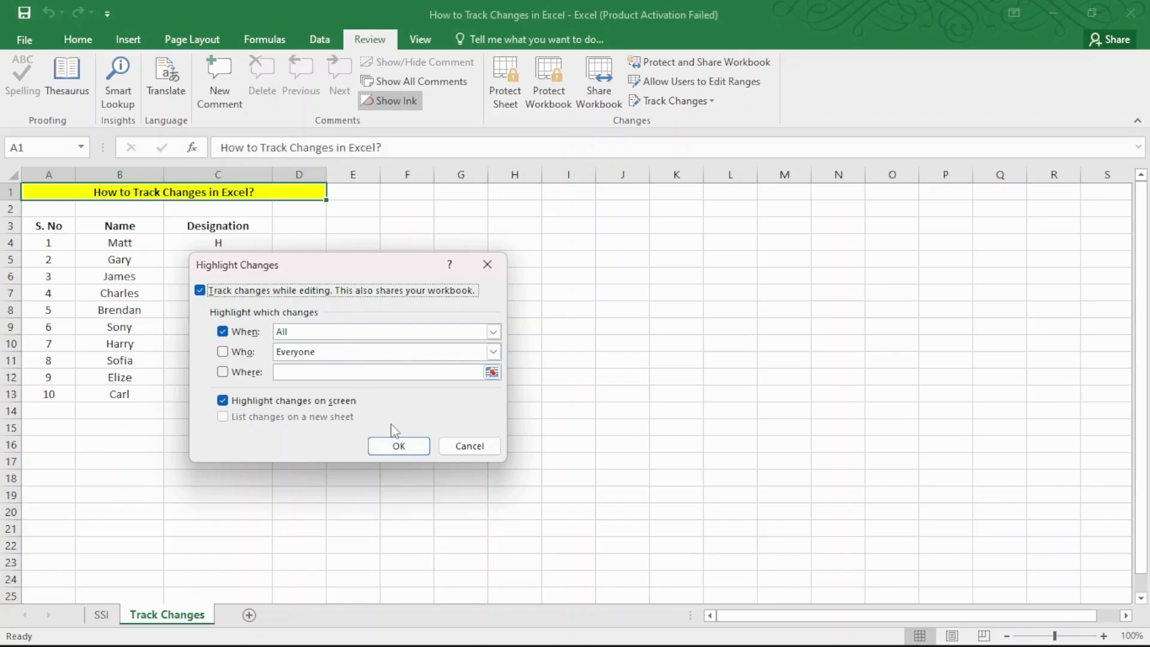
pyautogui.click(393, 450)
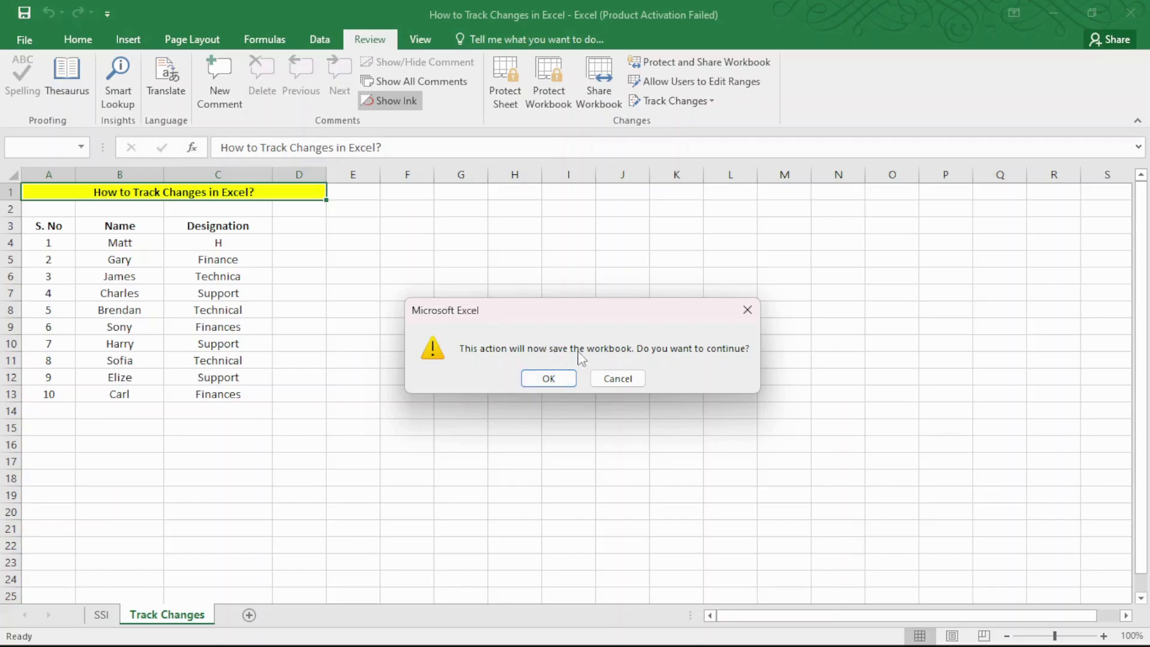
# Confirm saving the workbook as shared and change C4 to Hr.
pyautogui.click(563, 381)
pyautogui.doubleClick(249, 244)
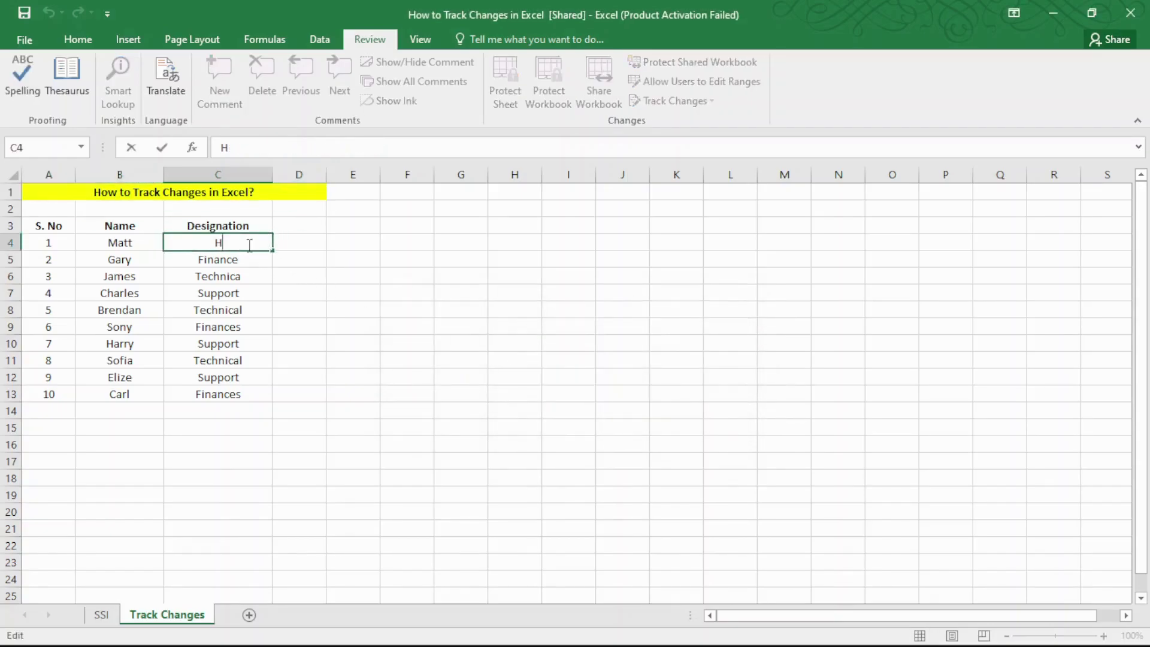
pyautogui.write('Hr')
pyautogui.press('Return')
# Correct C5 to Finances and C6 to Technical, then save the workbook.
pyautogui.doubleClick(257, 259)
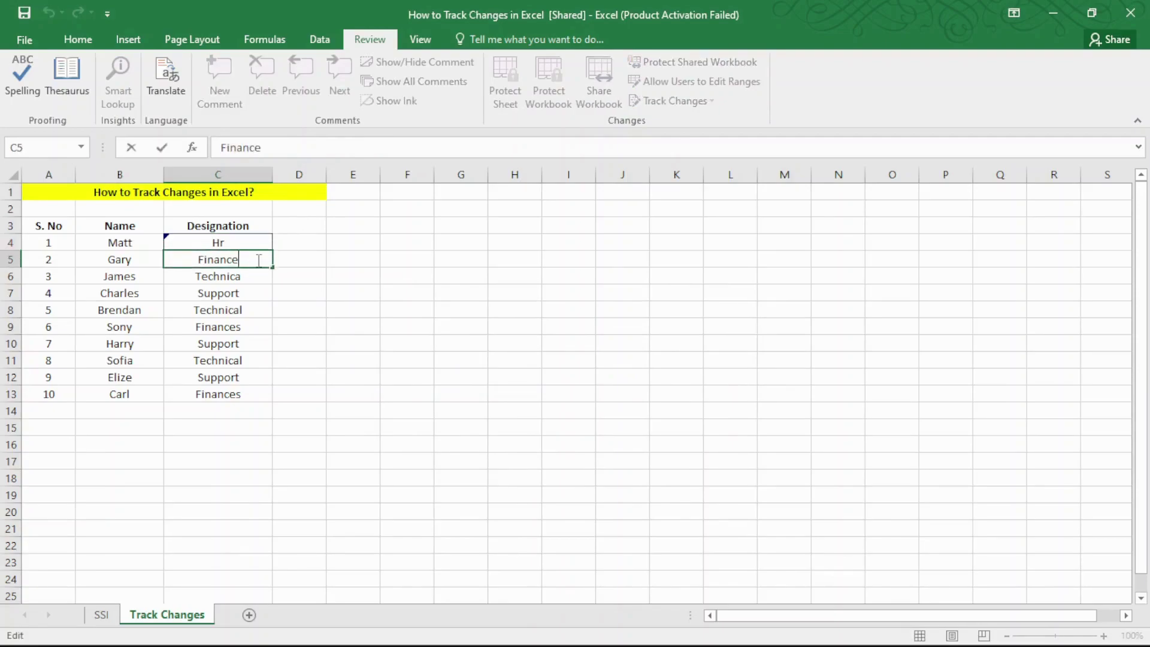
pyautogui.write('s')
pyautogui.doubleClick(258, 274)
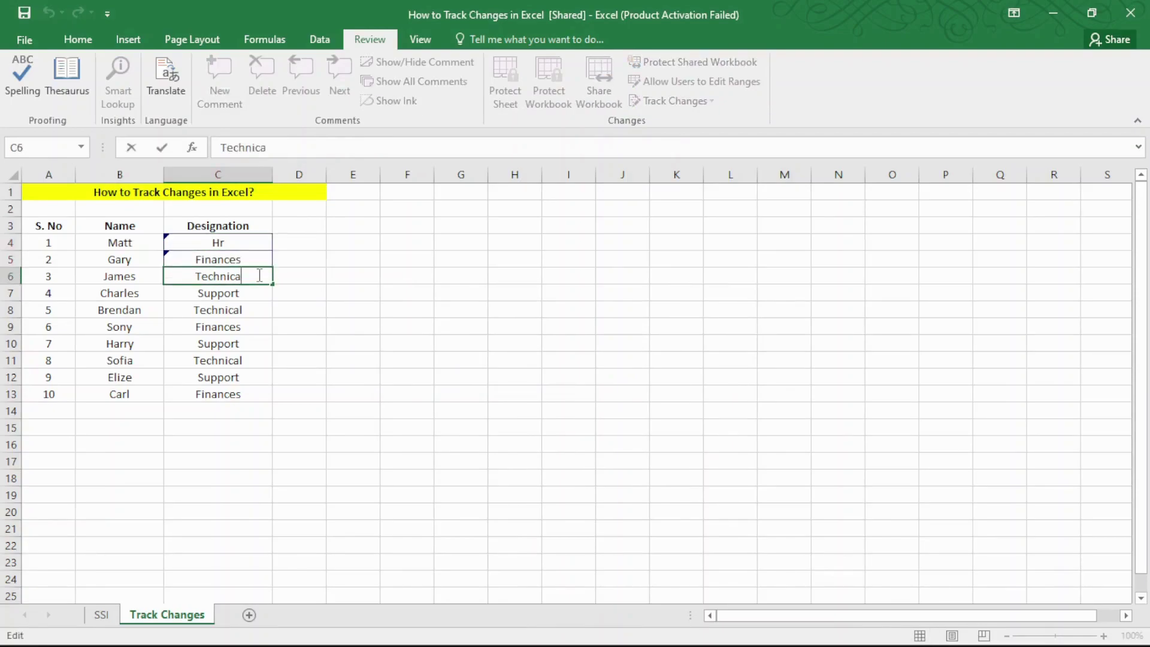
pyautogui.write('l')
pyautogui.click(307, 298)
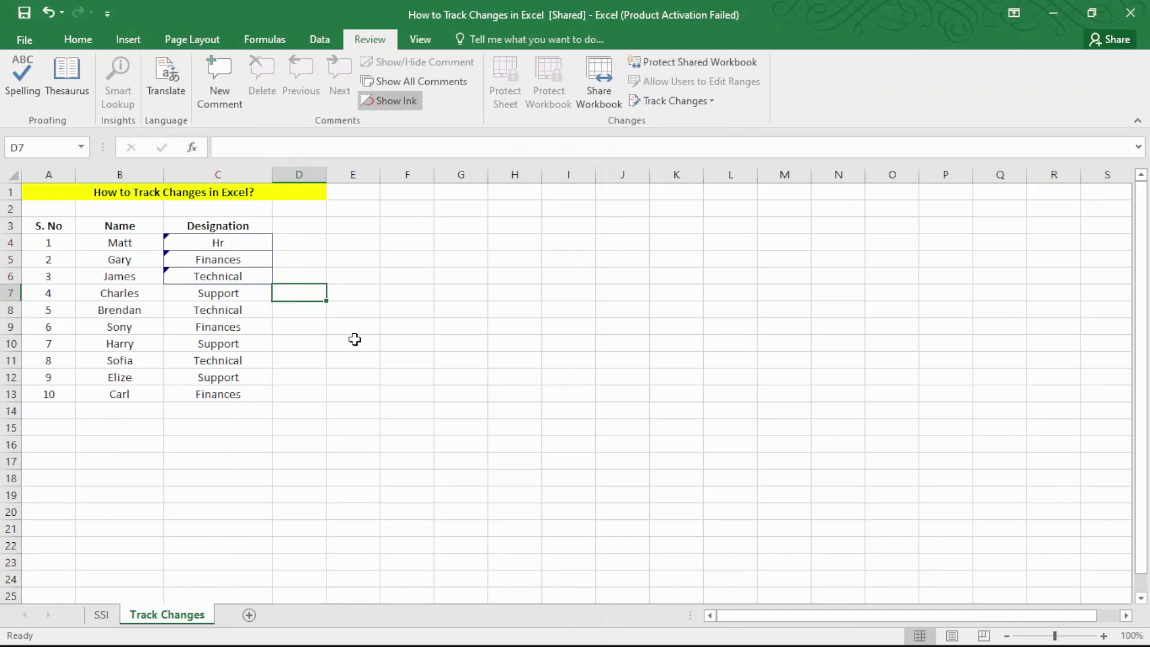
pyautogui.hotkey('ctrl', 's')
# Enable 'List changes on a new sheet' to create the History sheet, then go back to Track Changes.
pyautogui.click(714, 106)
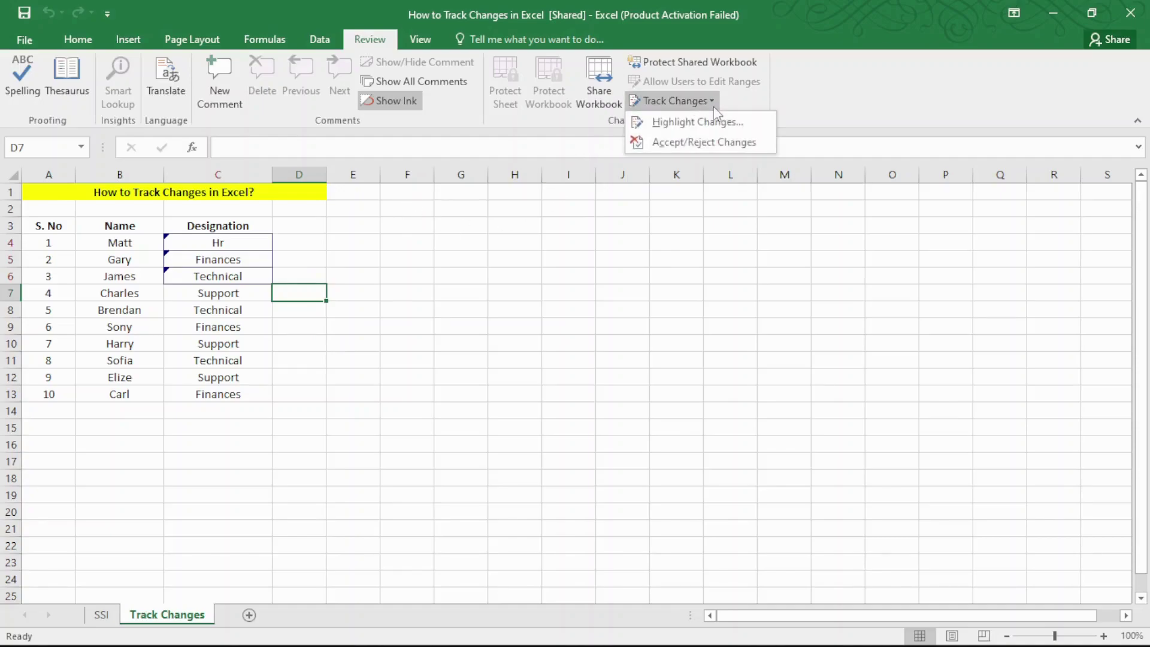
pyautogui.click(713, 123)
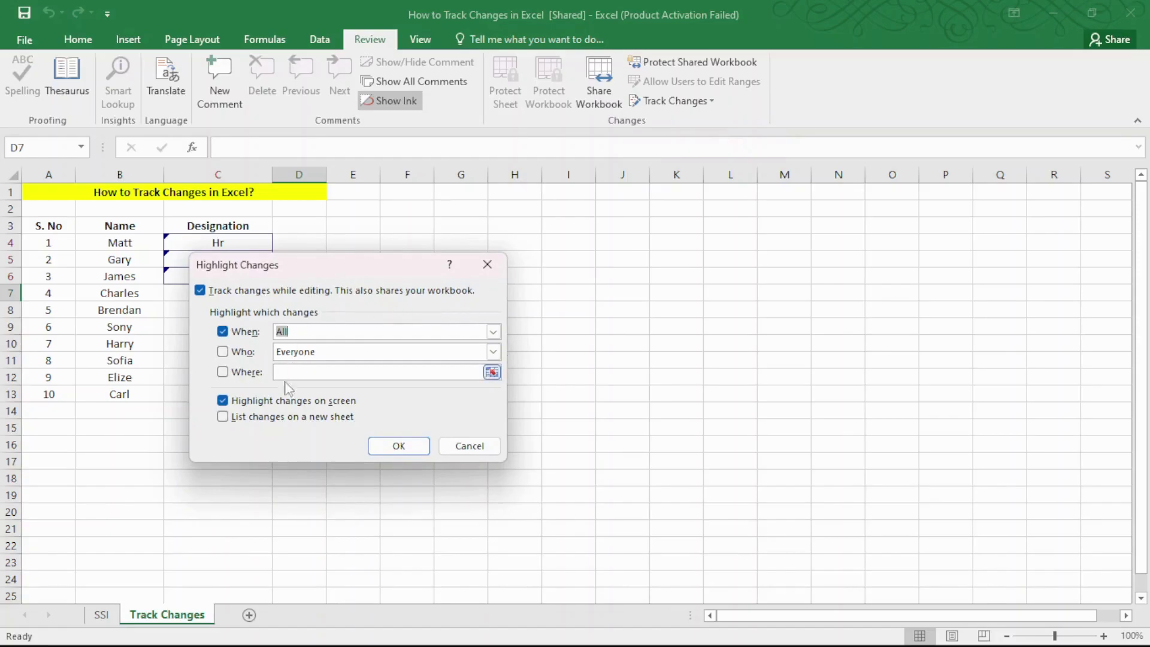
pyautogui.click(223, 418)
pyautogui.click(379, 451)
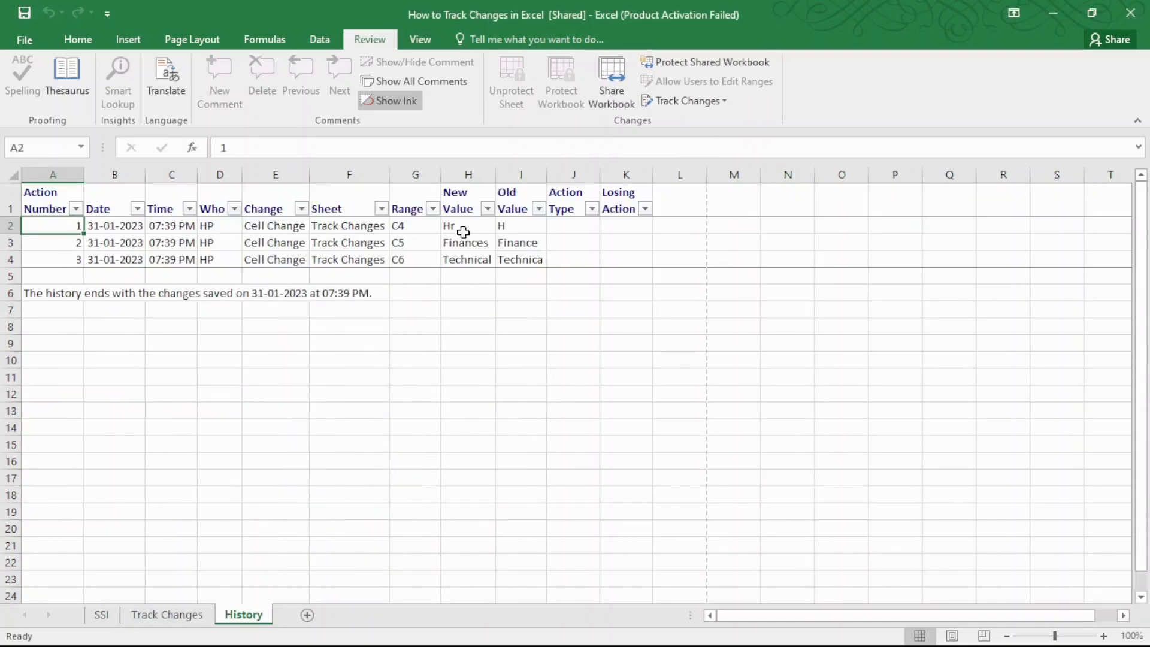
pyautogui.click(188, 617)
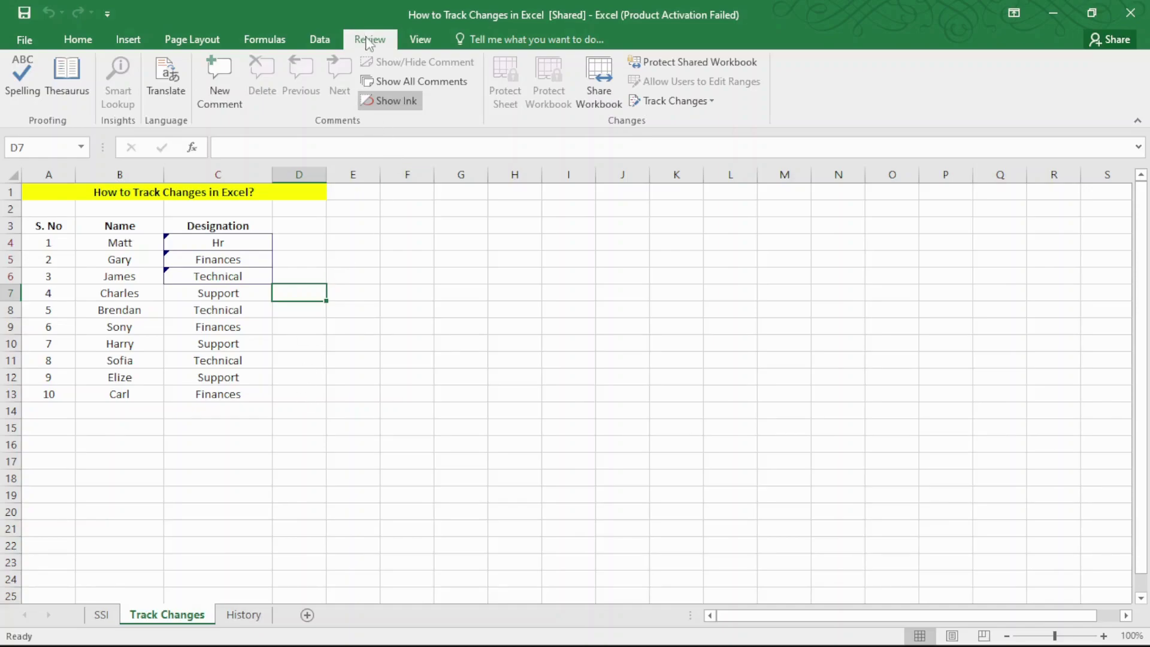
# In Accept/Reject Changes, keep When as not yet reviewed and set Who to Everyone.
pyautogui.click(711, 103)
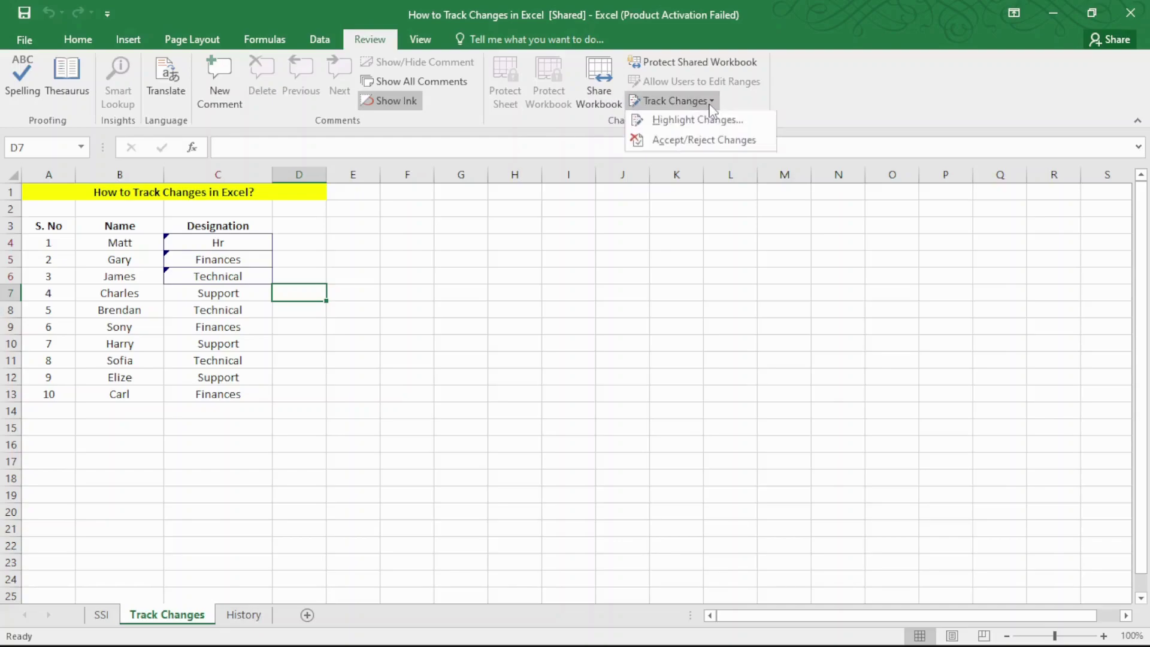
pyautogui.click(705, 140)
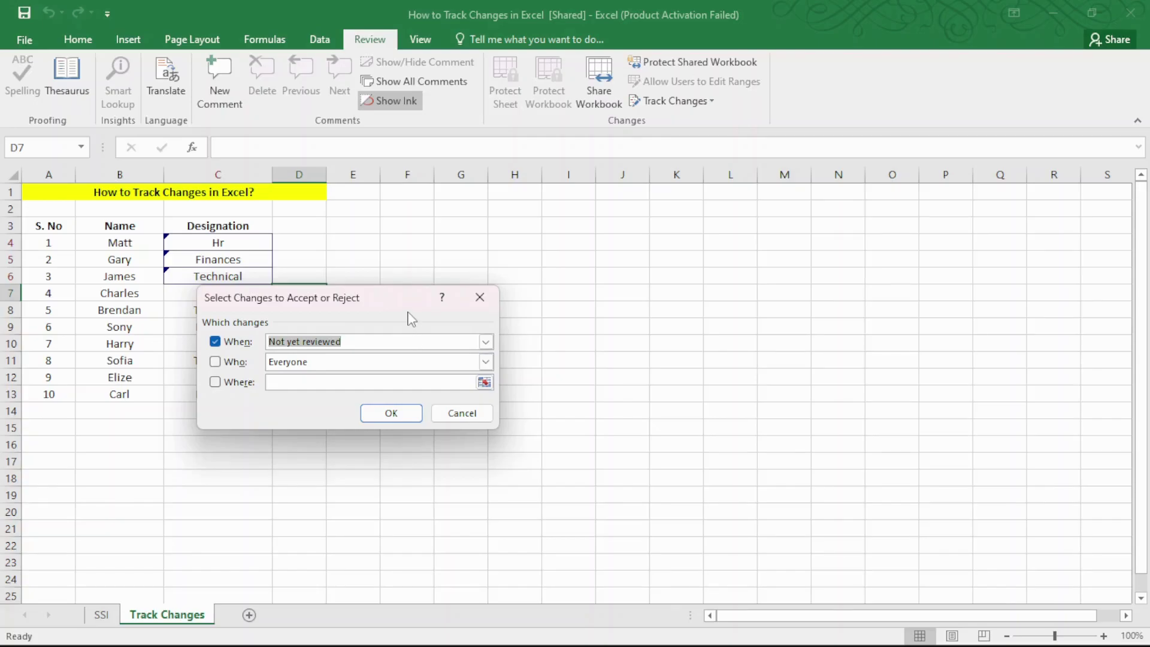
pyautogui.click(486, 342)
pyautogui.click(486, 341)
pyautogui.click(486, 362)
pyautogui.click(486, 362)
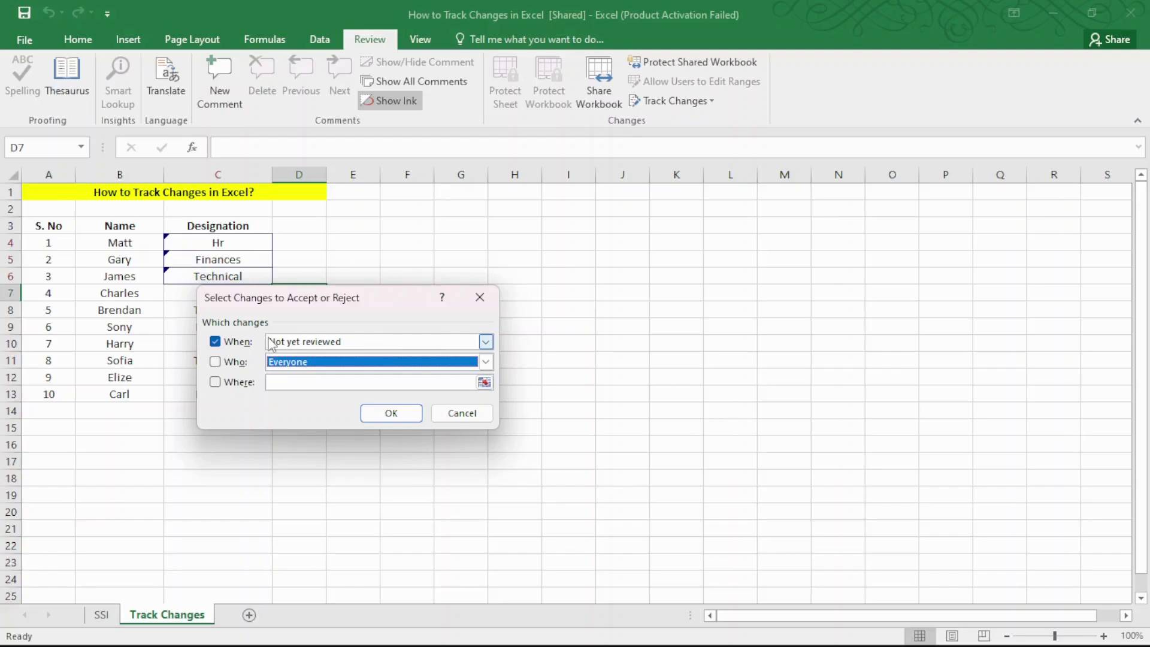
pyautogui.click(486, 341)
pyautogui.click(486, 342)
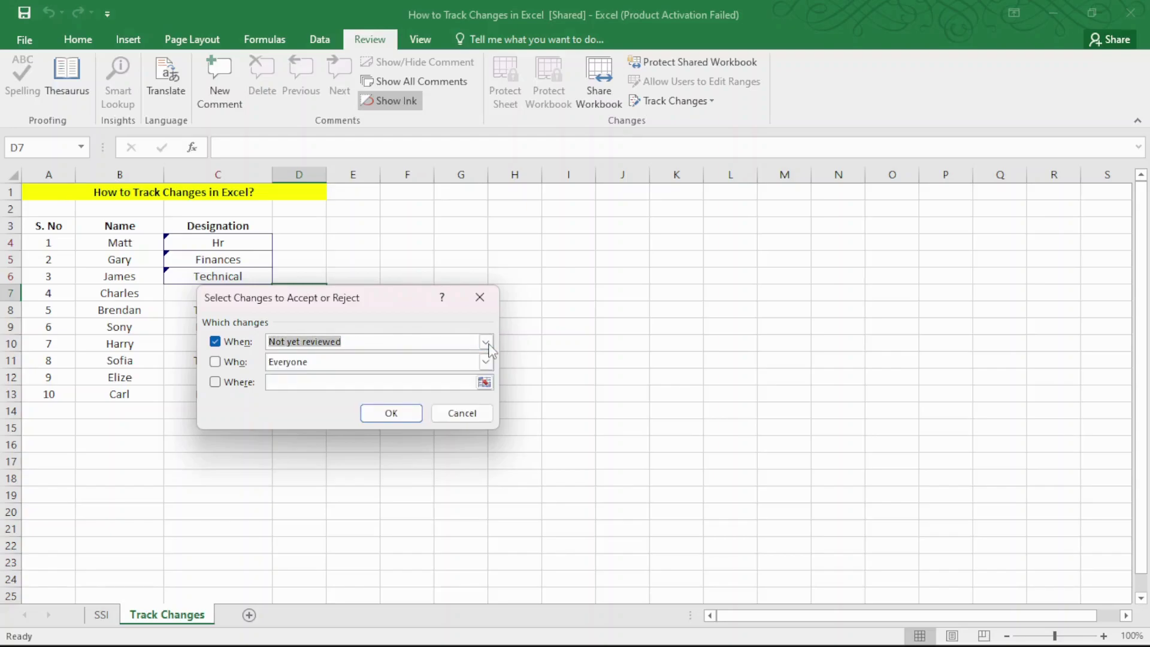
pyautogui.click(486, 362)
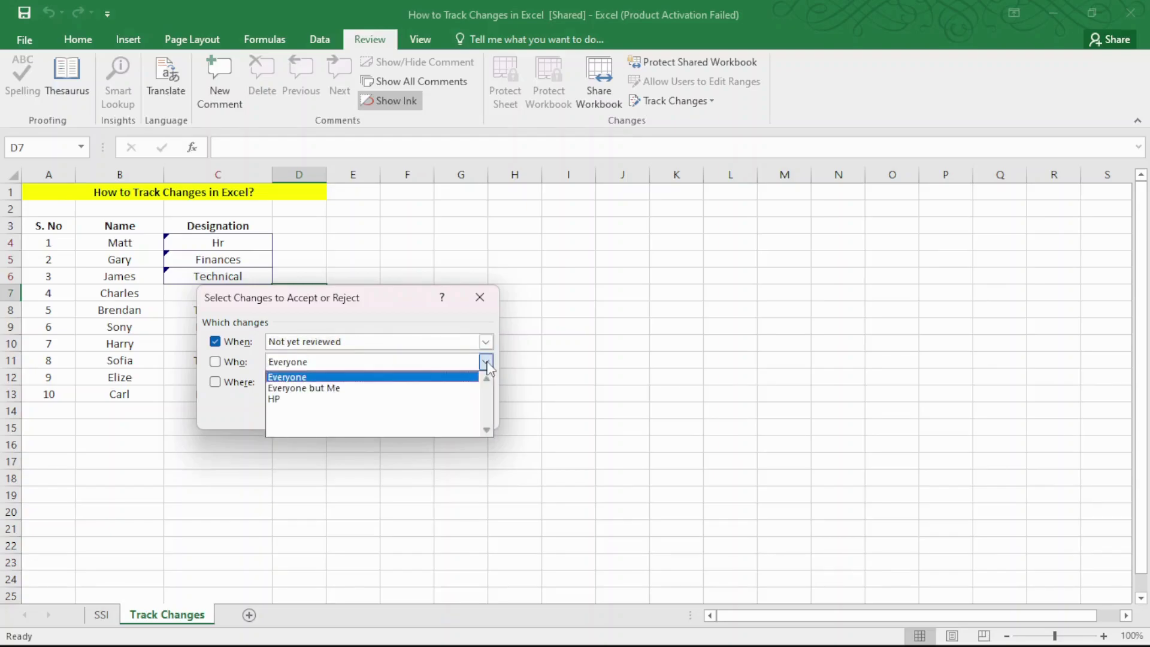
pyautogui.click(477, 377)
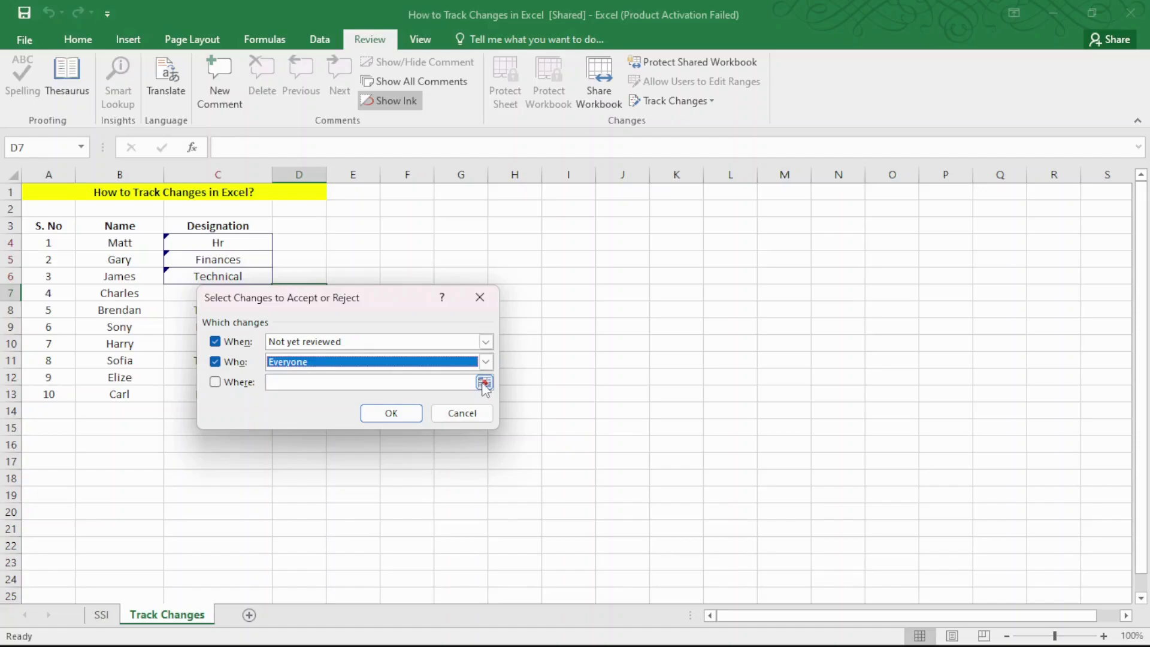
# Accept the C4 change from H to Hr and close the review.
pyautogui.click(377, 412)
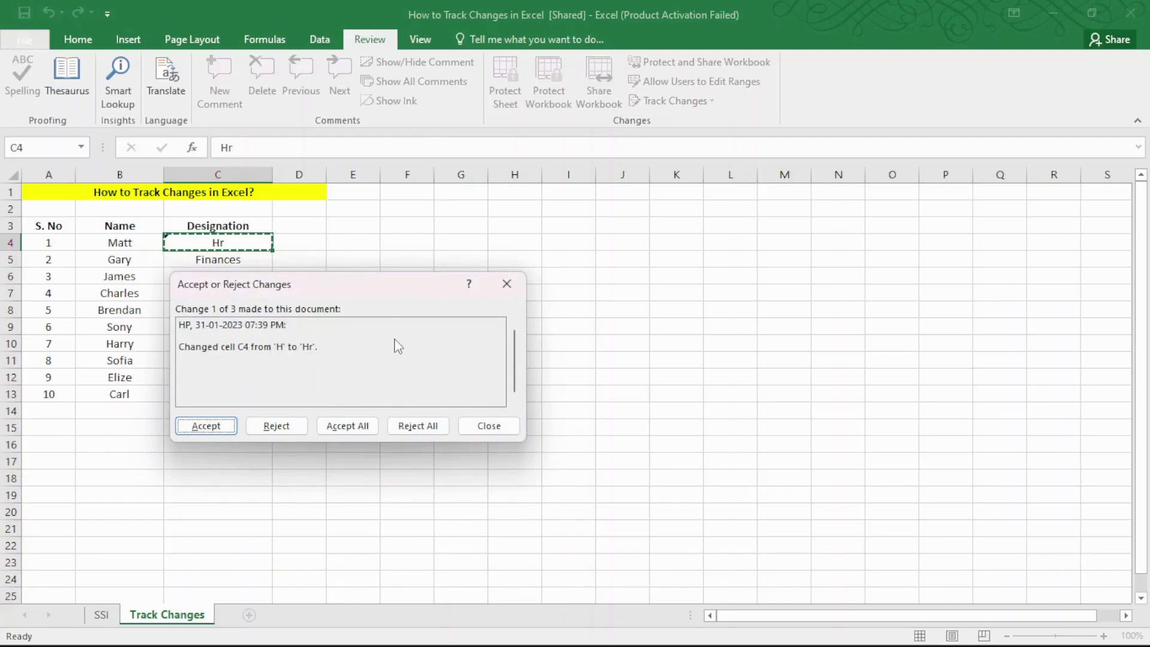
pyautogui.click(199, 429)
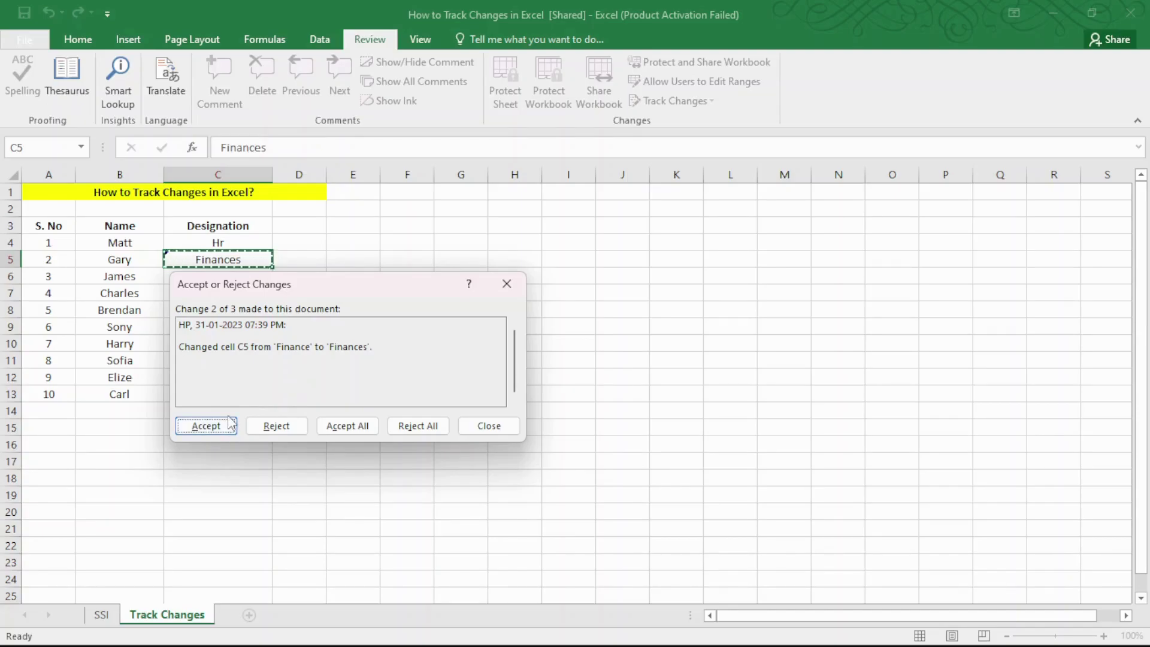
pyautogui.click(505, 288)
# Untick 'Track changes while editing' and confirm removing the workbook from shared use.
pyautogui.click(670, 102)
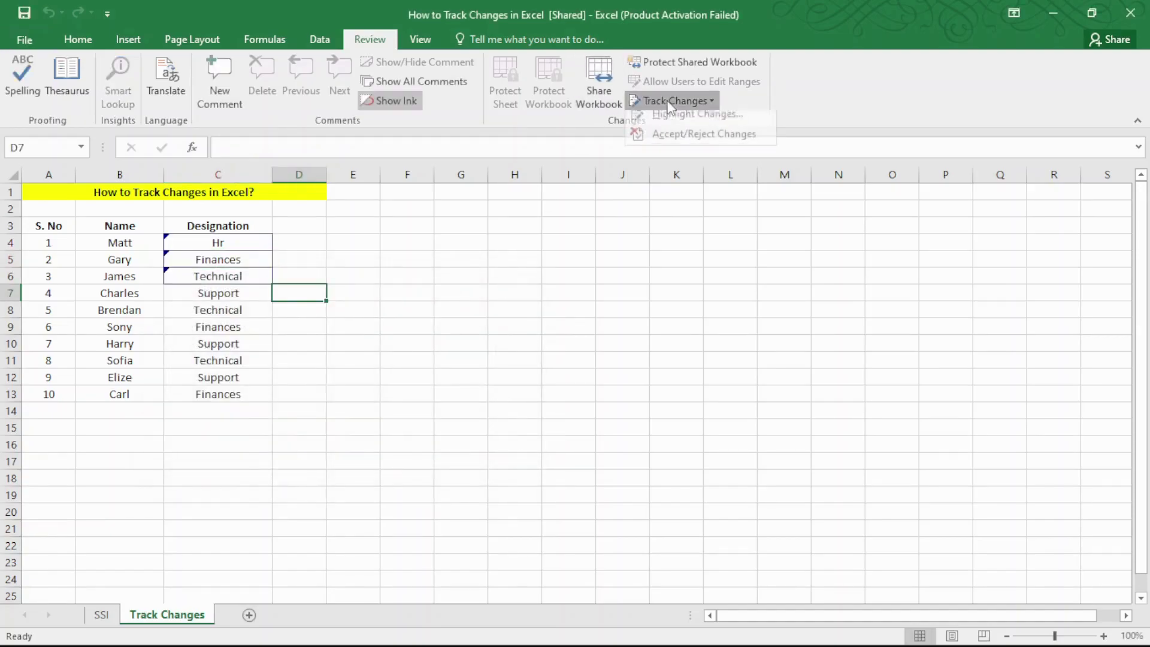
pyautogui.click(672, 115)
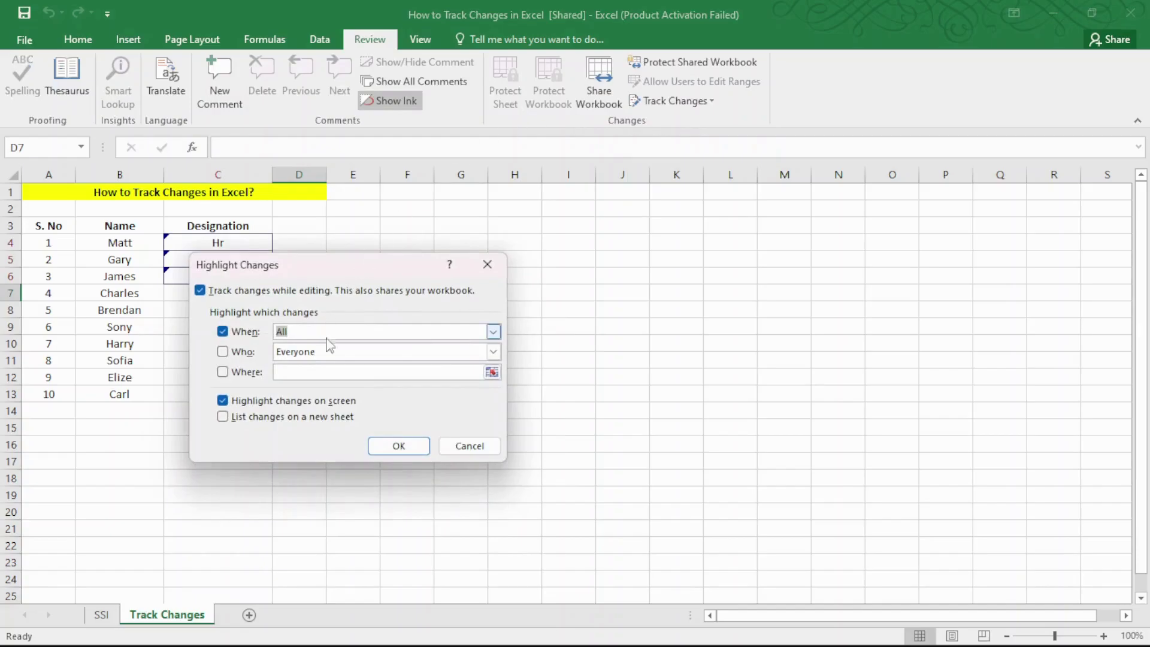
pyautogui.click(201, 291)
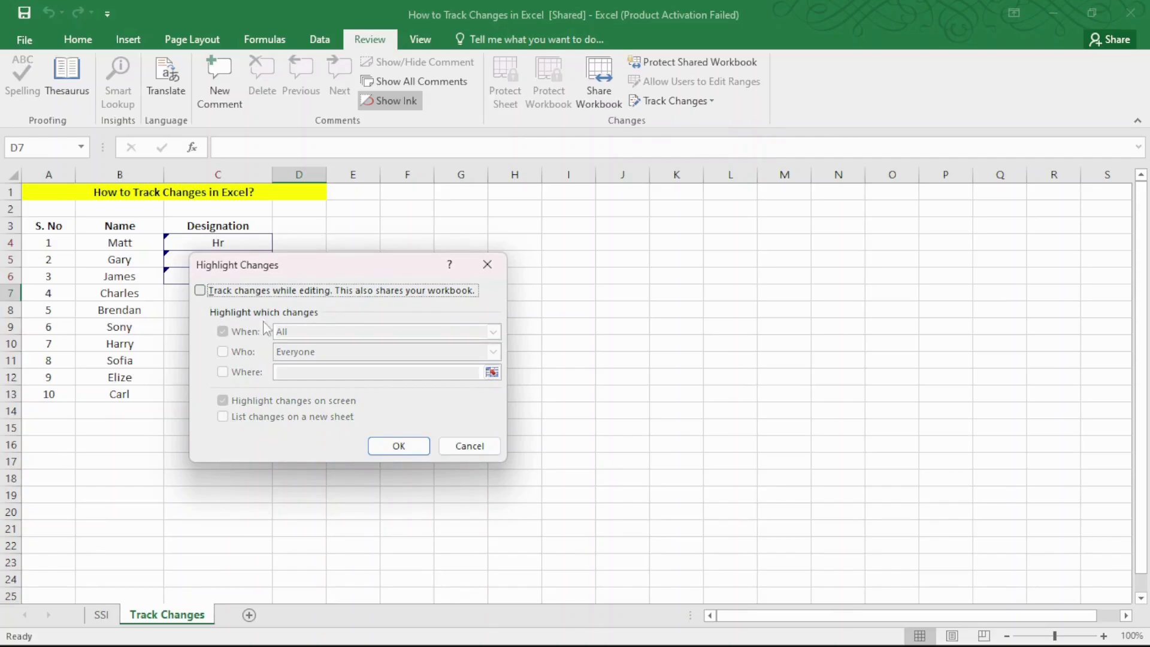
pyautogui.click(400, 447)
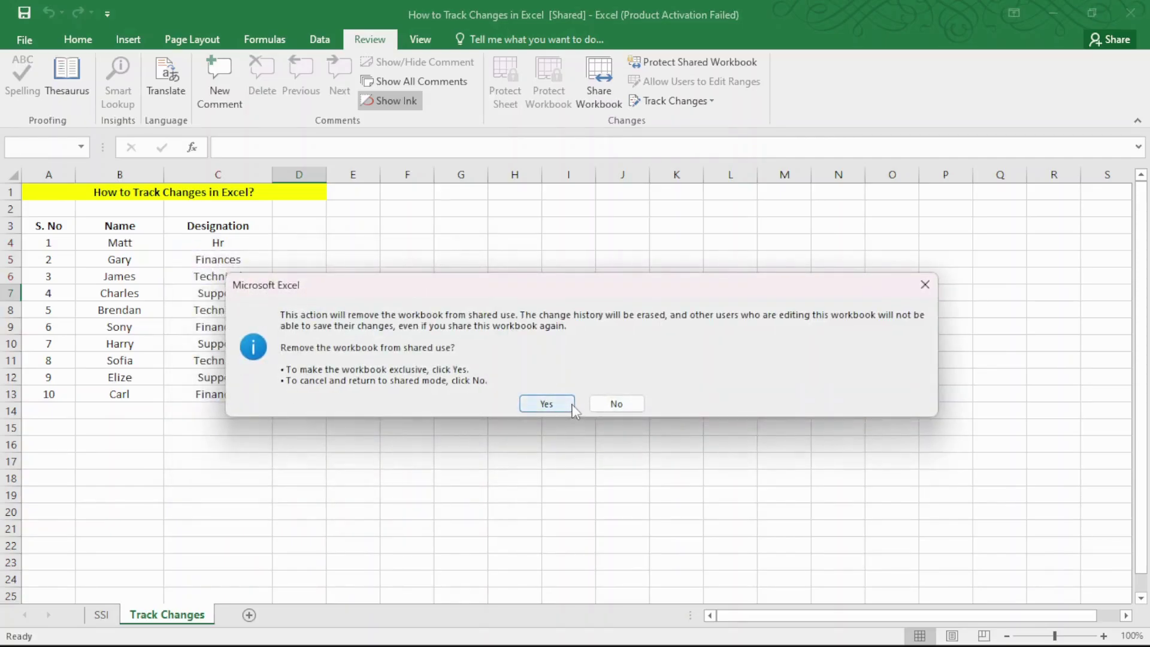
pyautogui.click(568, 405)
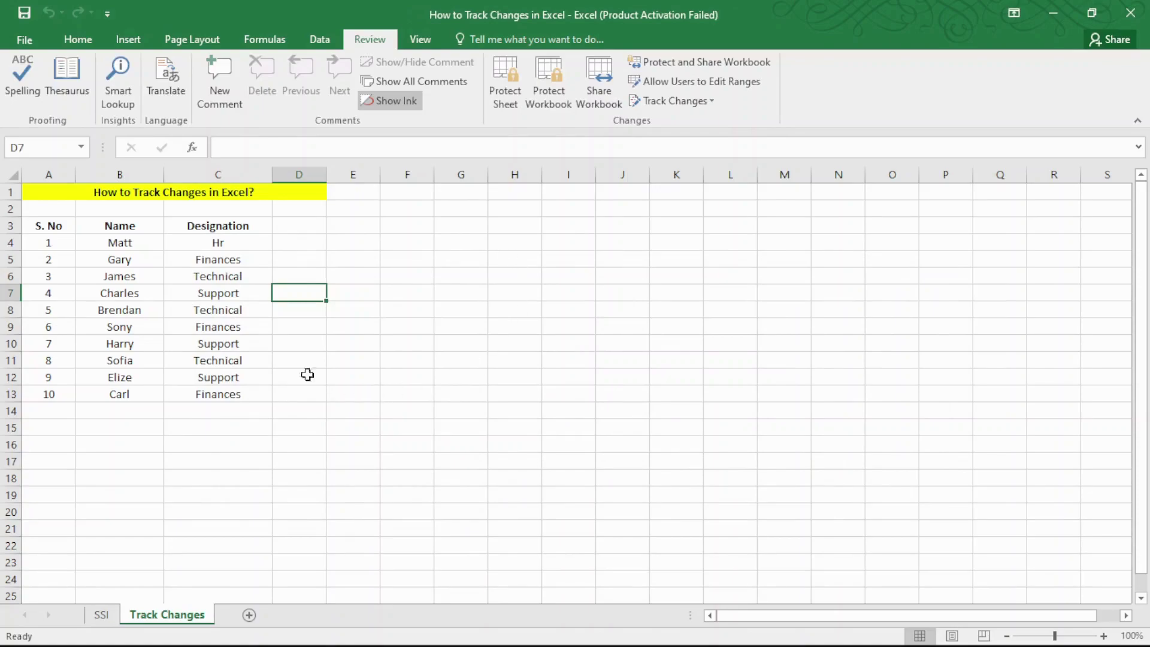